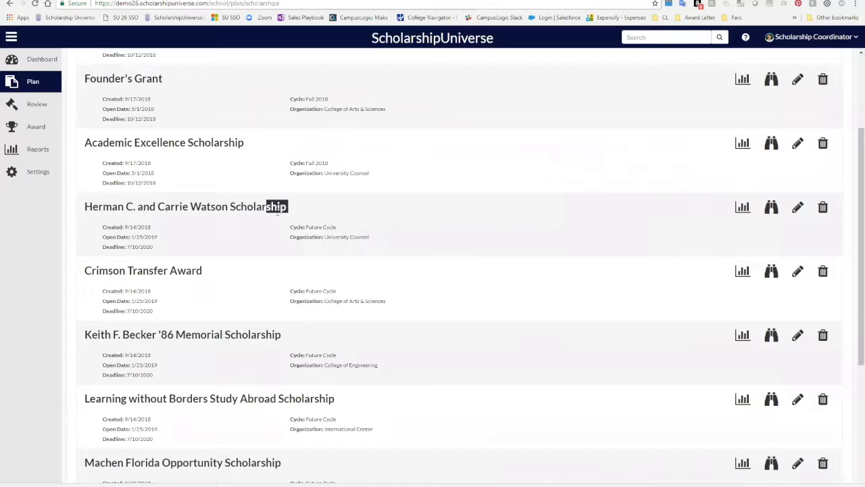
Step: Open the scholarship listed just above Crimson Transfer Award for editing and view its available organizations and Visible Before Cycle setting
{"action": "left_click", "coordinate": [797, 207]}
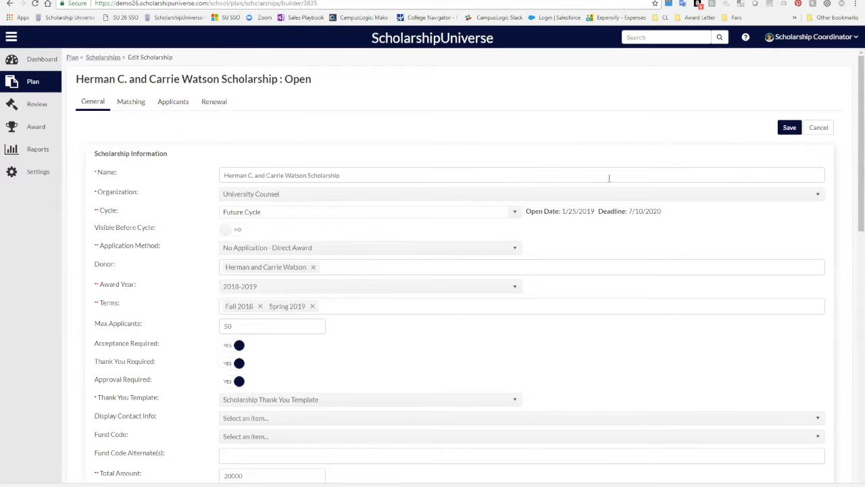
{"action": "left_click", "coordinate": [818, 196]}
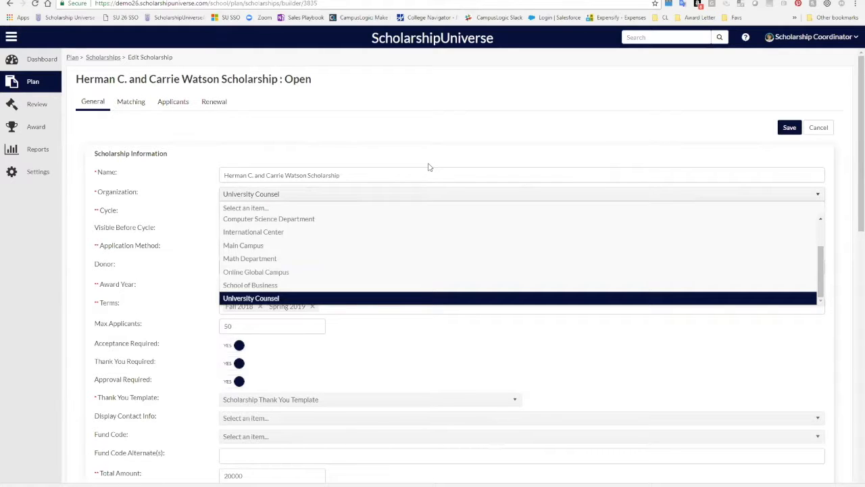
{"action": "left_click", "coordinate": [166, 195]}
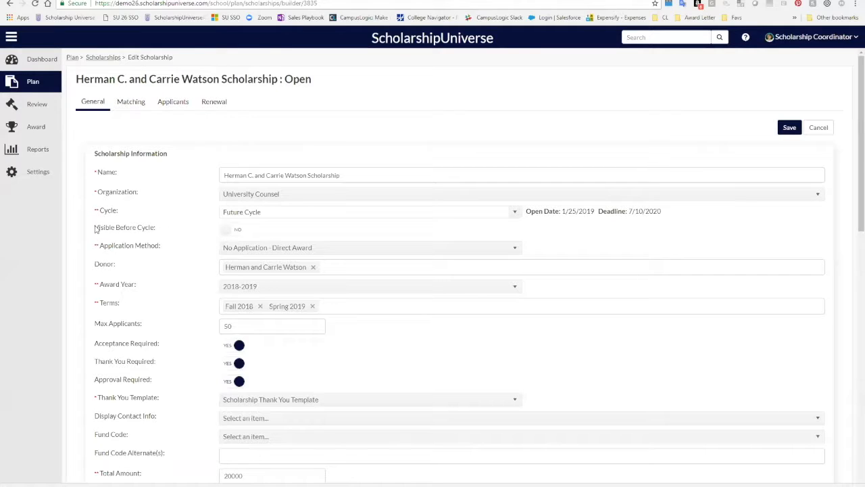
{"action": "left_click_drag", "start_coordinate": [95, 228], "coordinate": [154, 232]}
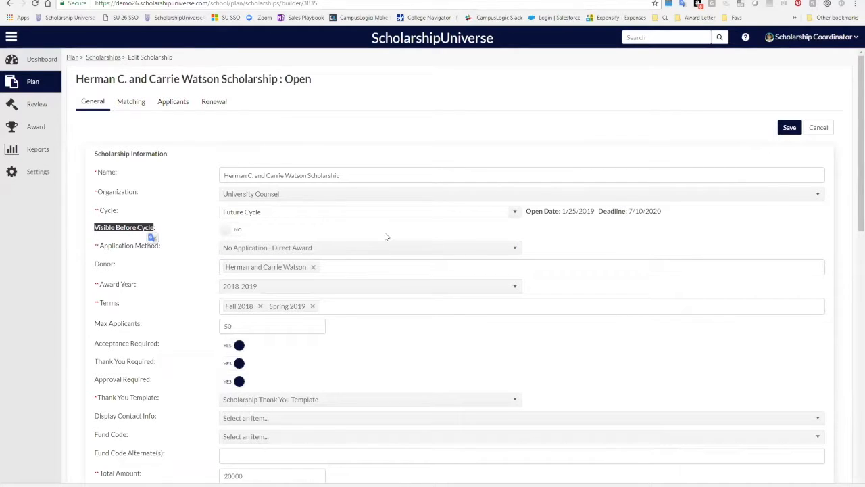
Step: Set the scholarship's application method to Internal Application and choose University Application as its application
{"action": "left_click", "coordinate": [517, 250]}
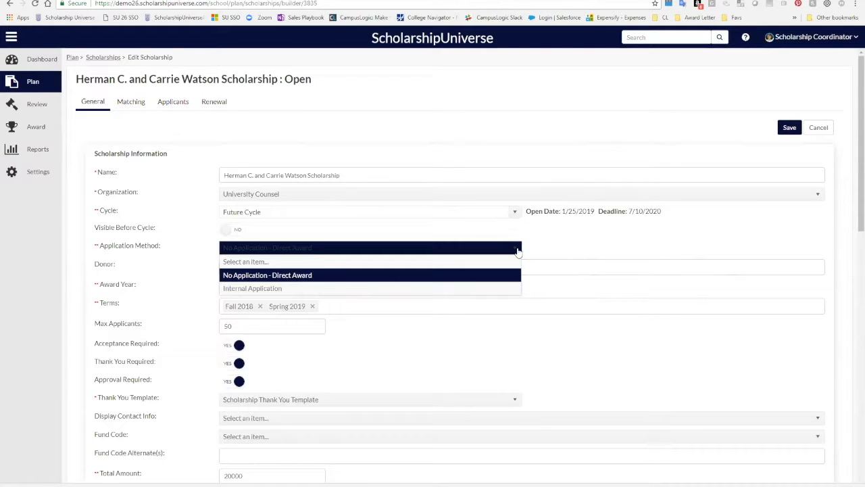
{"action": "left_click", "coordinate": [487, 292]}
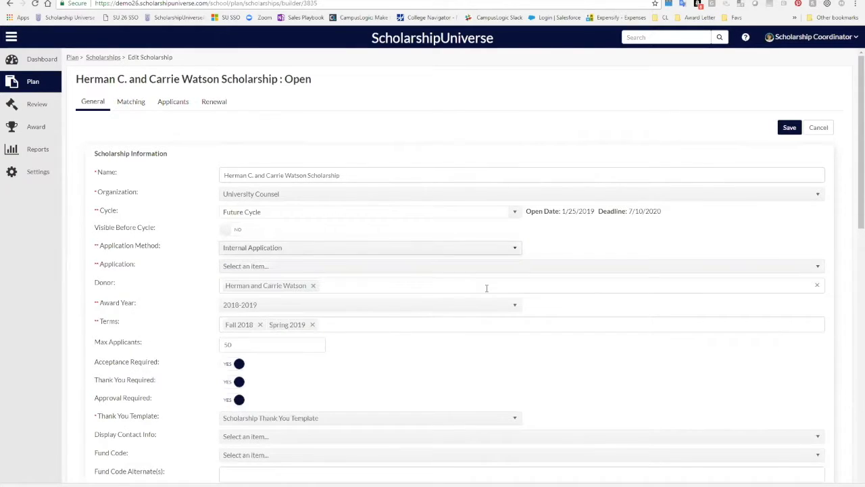
{"action": "left_click", "coordinate": [817, 266]}
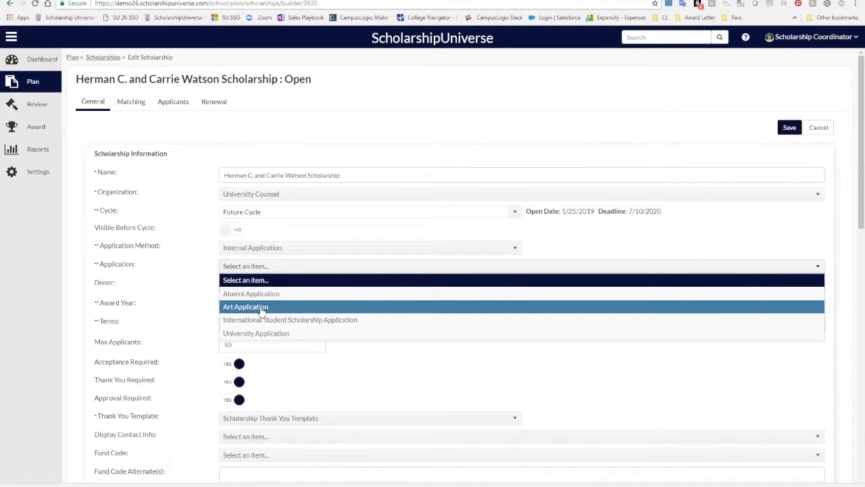
{"action": "left_click", "coordinate": [232, 334]}
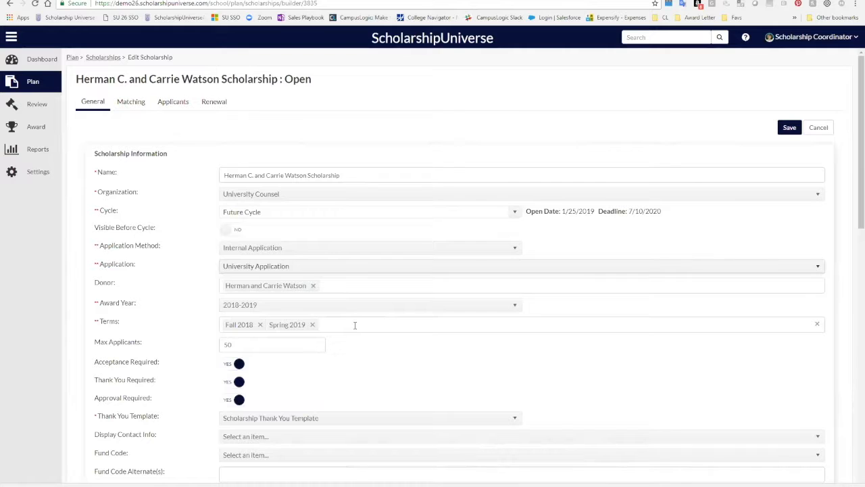
Step: Enable Renewable to Student to view the maximum renewals and renewal criteria fields, and disable it again
{"action": "scroll", "coordinate": [355, 325], "scroll_direction": "down", "scroll_amount": 1}
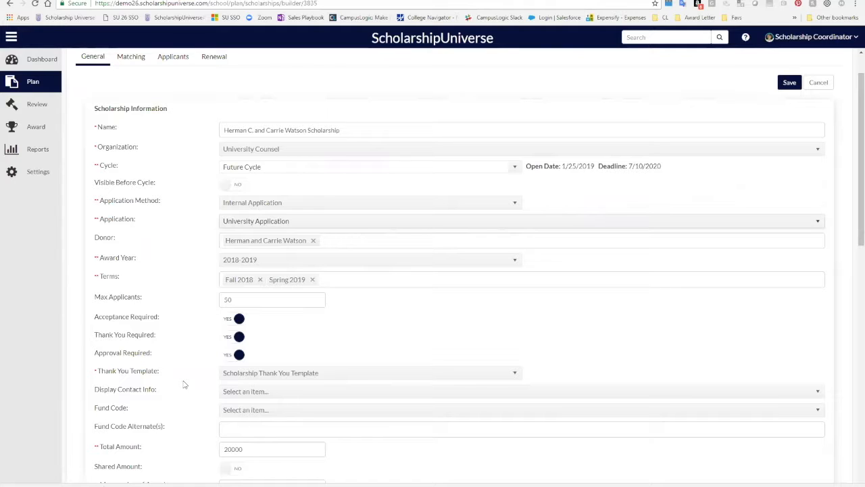
{"action": "scroll", "coordinate": [184, 385], "scroll_direction": "down", "scroll_amount": 1}
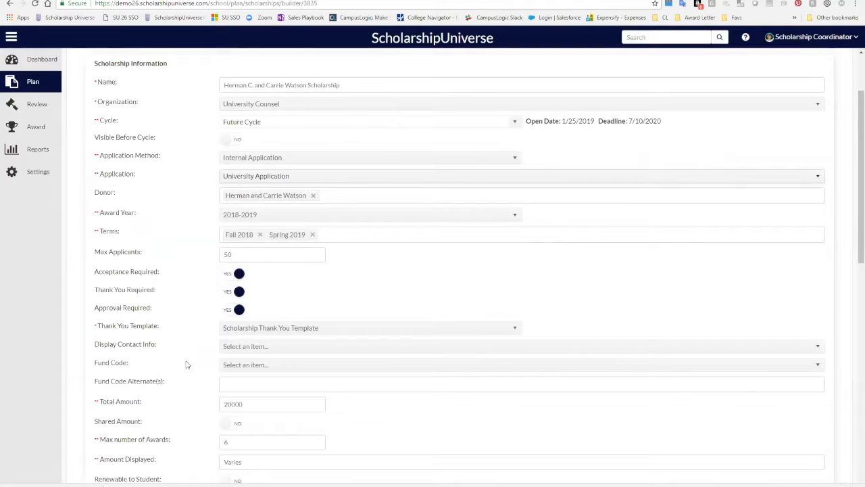
{"action": "scroll", "coordinate": [188, 364], "scroll_direction": "down", "scroll_amount": 1}
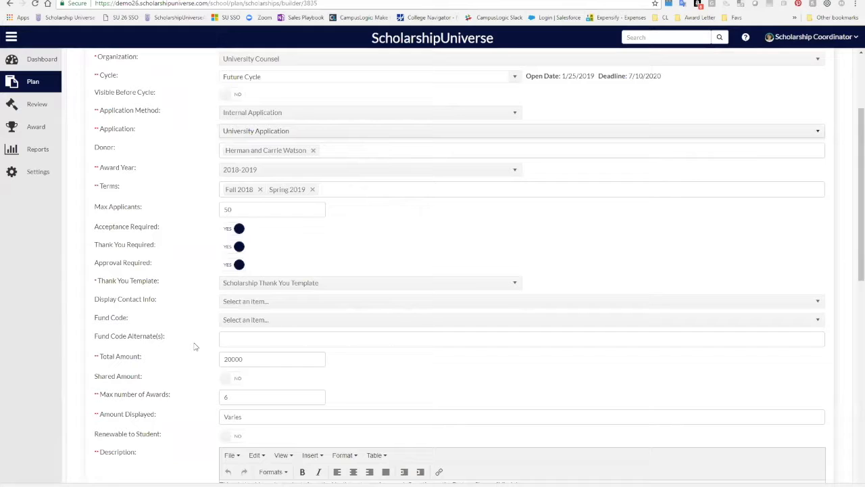
{"action": "scroll", "coordinate": [193, 350], "scroll_direction": "down", "scroll_amount": 1}
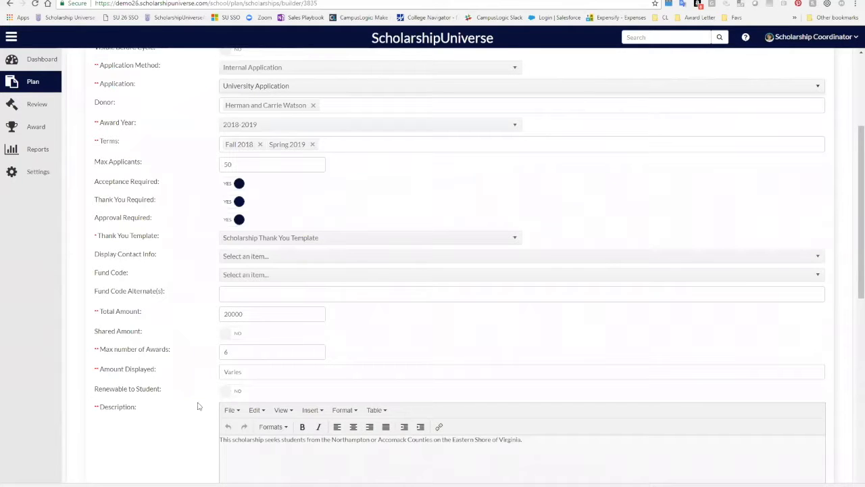
{"action": "scroll", "coordinate": [191, 407], "scroll_direction": "down", "scroll_amount": 1}
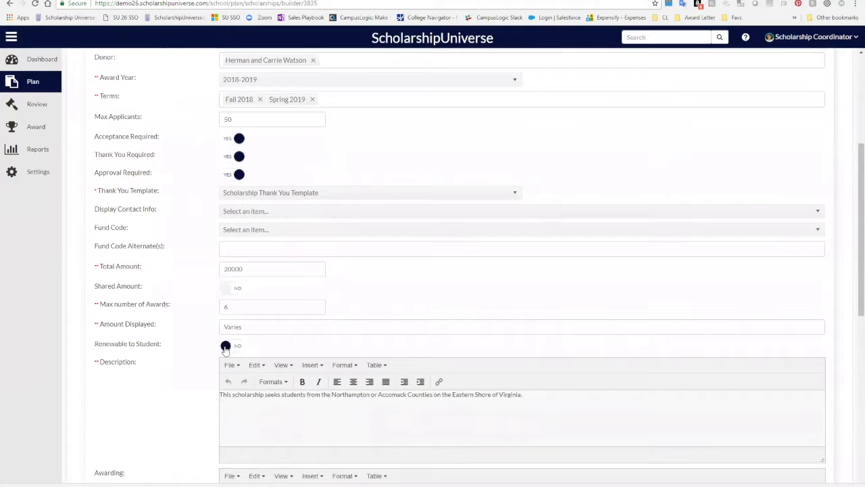
{"action": "left_click", "coordinate": [226, 348]}
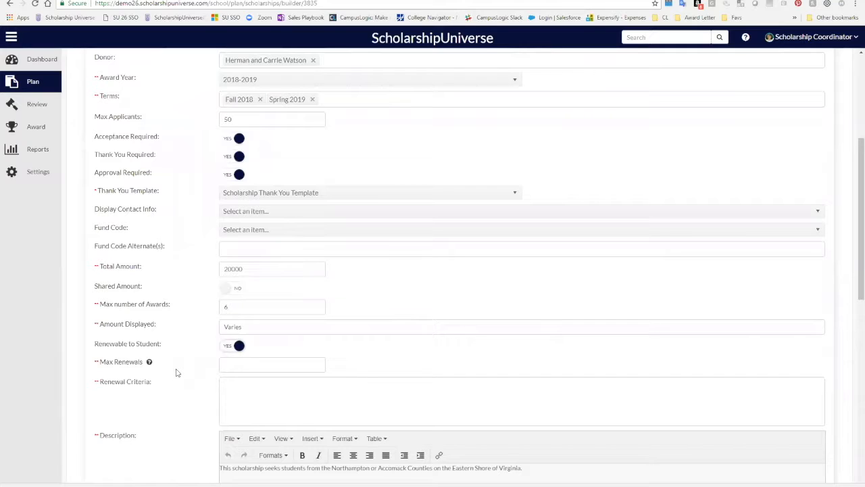
{"action": "left_click", "coordinate": [224, 364]}
{"action": "left_click", "coordinate": [232, 346]}
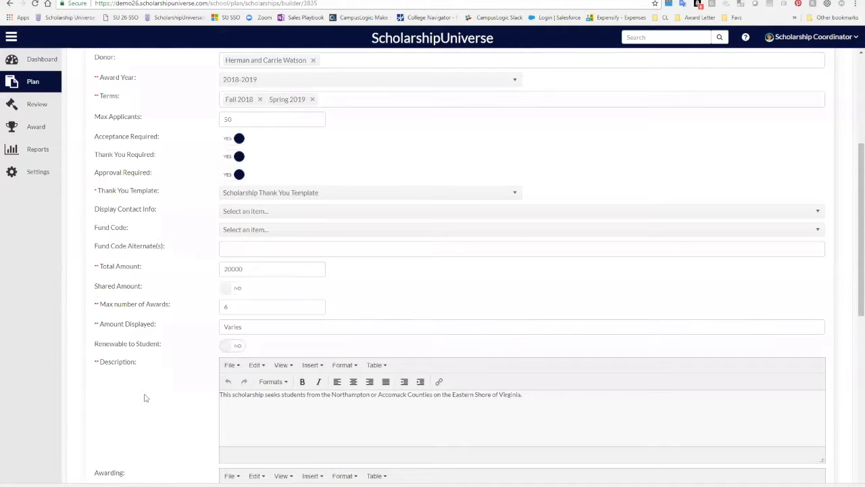
Step: Examine the remaining general fields of the scholarship, from Description and Awarding through to Index Tags and Check-Back Date
{"action": "scroll", "coordinate": [144, 398], "scroll_direction": "down", "scroll_amount": 1}
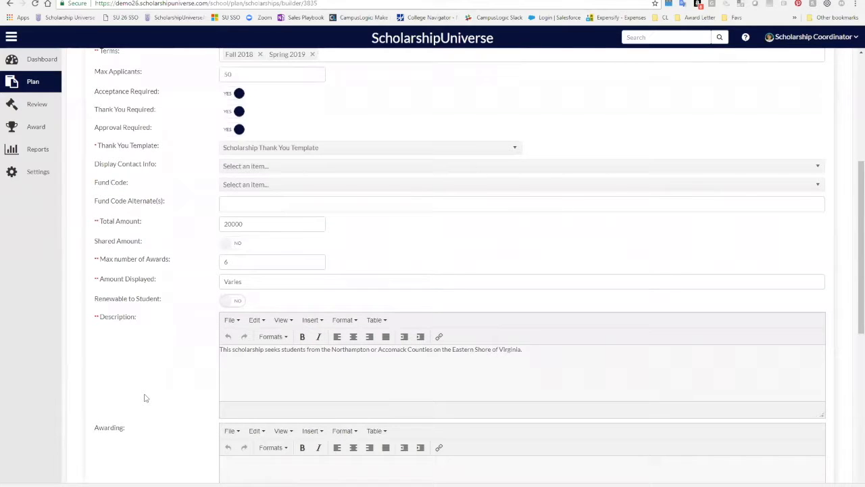
{"action": "scroll", "coordinate": [144, 398], "scroll_direction": "down", "scroll_amount": 4}
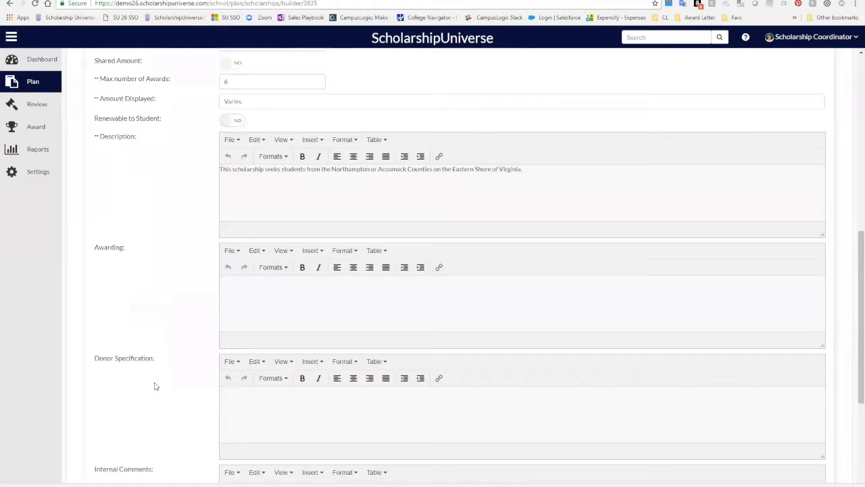
{"action": "scroll", "coordinate": [154, 386], "scroll_direction": "down", "scroll_amount": 1}
{"action": "scroll", "coordinate": [154, 385], "scroll_direction": "down", "scroll_amount": 2}
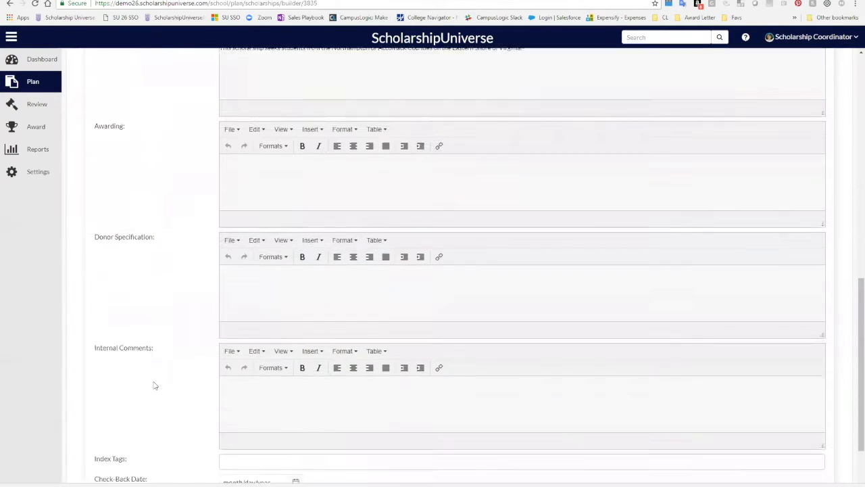
{"action": "scroll", "coordinate": [154, 386], "scroll_direction": "down", "scroll_amount": 2}
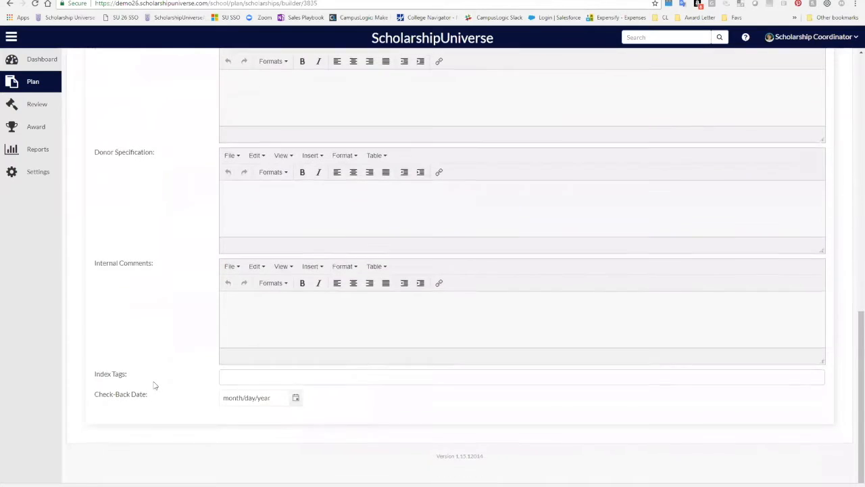
{"action": "left_click_drag", "start_coordinate": [153, 394], "coordinate": [92, 400]}
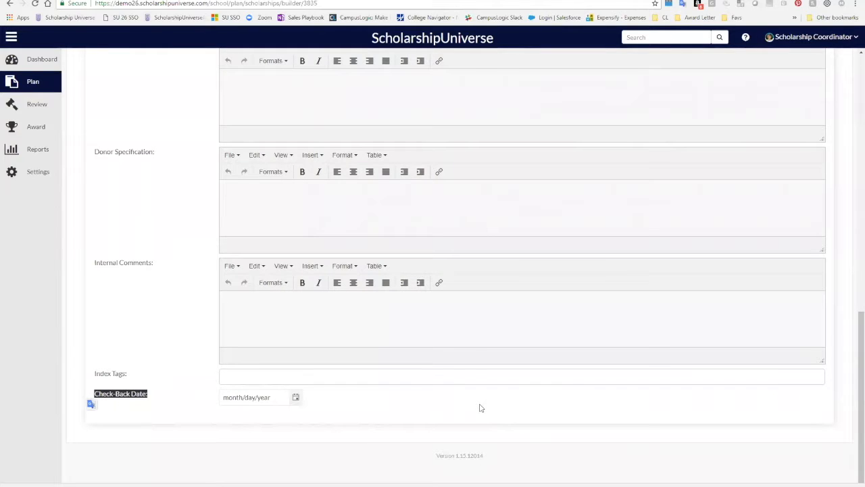
Step: Open the scholarship's matching settings, discarding the unsaved general changes
{"action": "scroll", "coordinate": [480, 405], "scroll_direction": "up", "scroll_amount": 15}
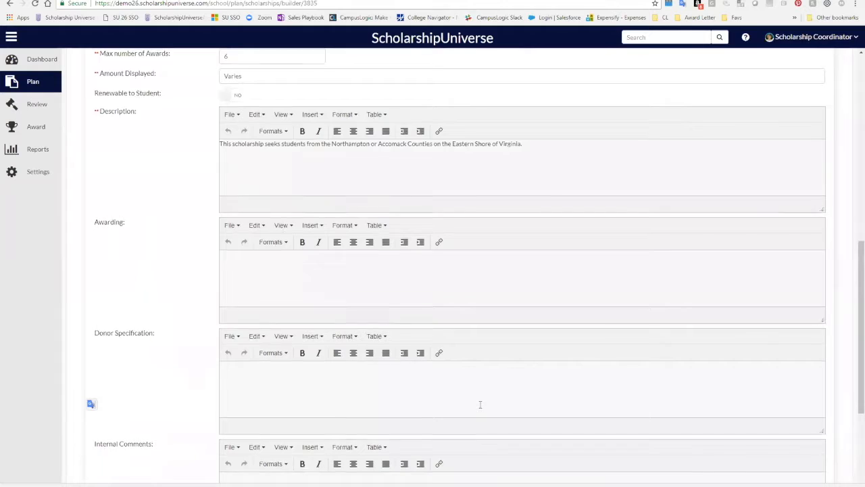
{"action": "scroll", "coordinate": [479, 403], "scroll_direction": "up", "scroll_amount": 1}
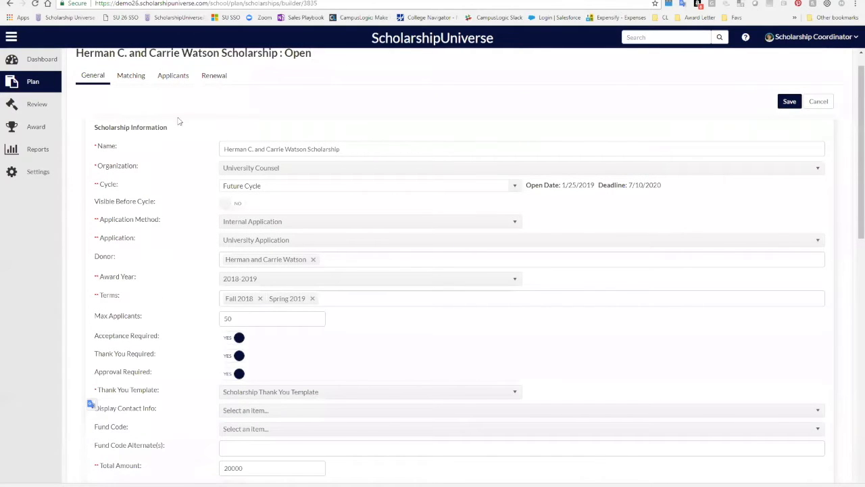
{"action": "left_click", "coordinate": [139, 80]}
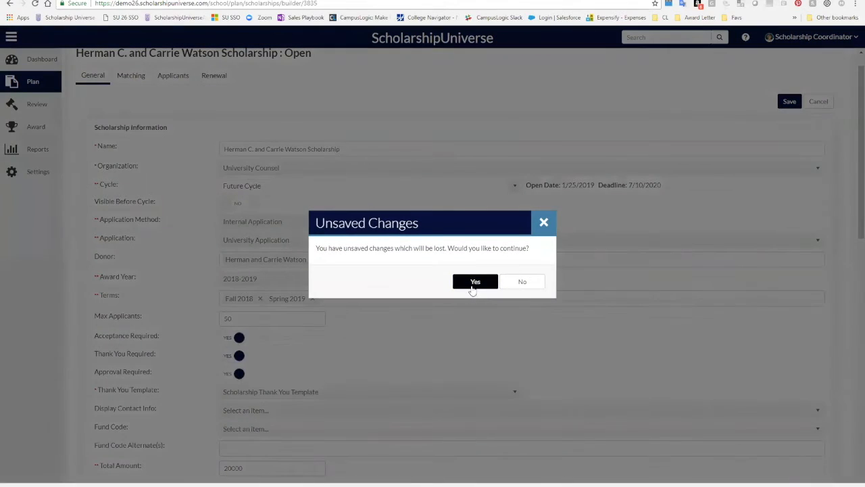
{"action": "left_click", "coordinate": [472, 277]}
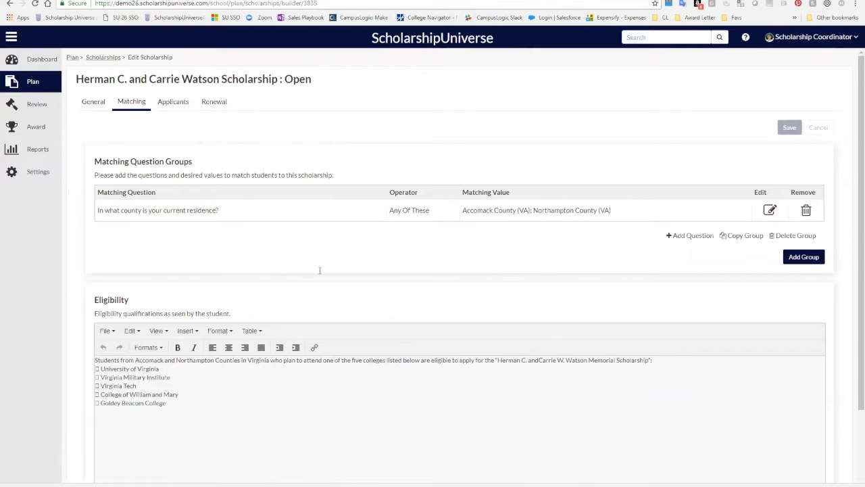
Step: Add the matching question "What is your cumulative GPA?" with the requirement Greater Than Or Equal To 3.0
{"action": "left_click", "coordinate": [686, 235]}
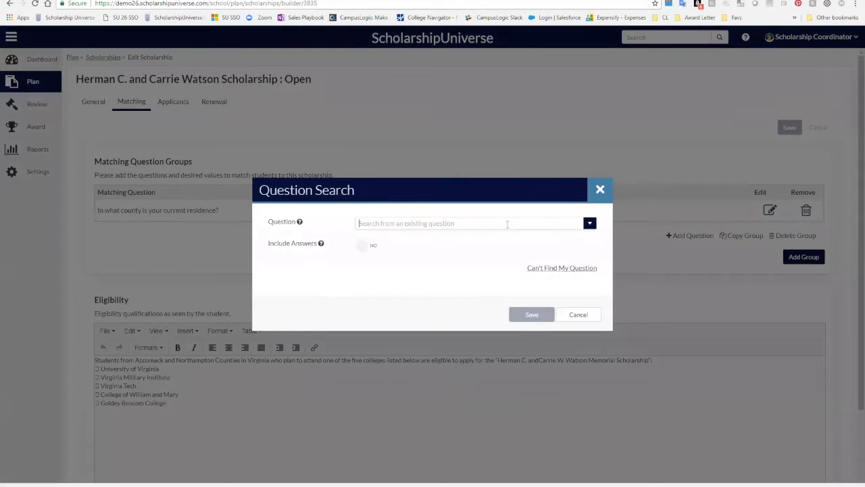
{"action": "type", "text": "gpa"}
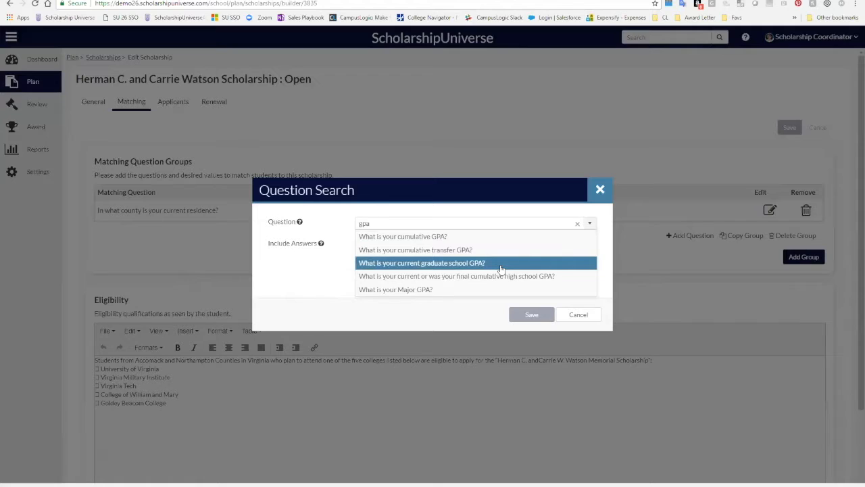
{"action": "left_click", "coordinate": [472, 236]}
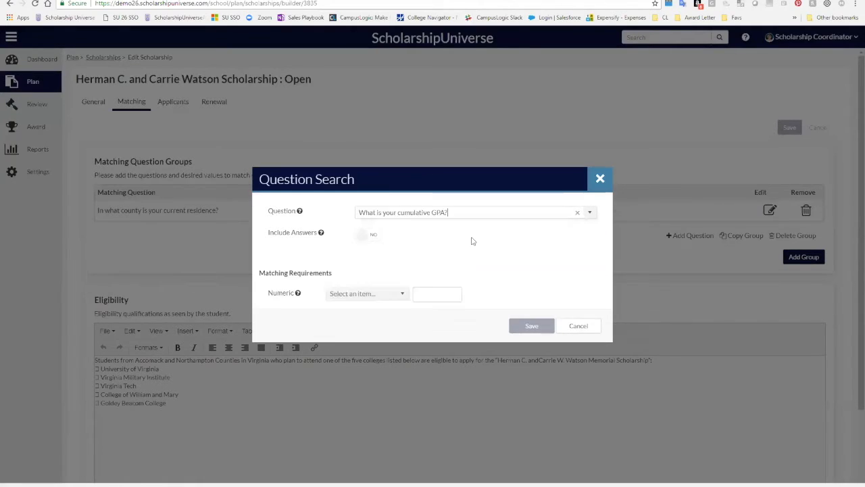
{"action": "left_click", "coordinate": [402, 294]}
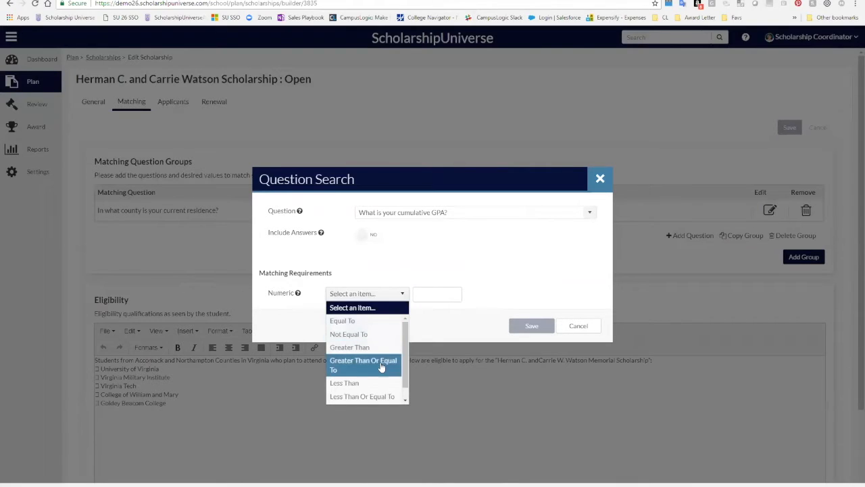
{"action": "left_click", "coordinate": [380, 364]}
{"action": "left_click", "coordinate": [430, 295]}
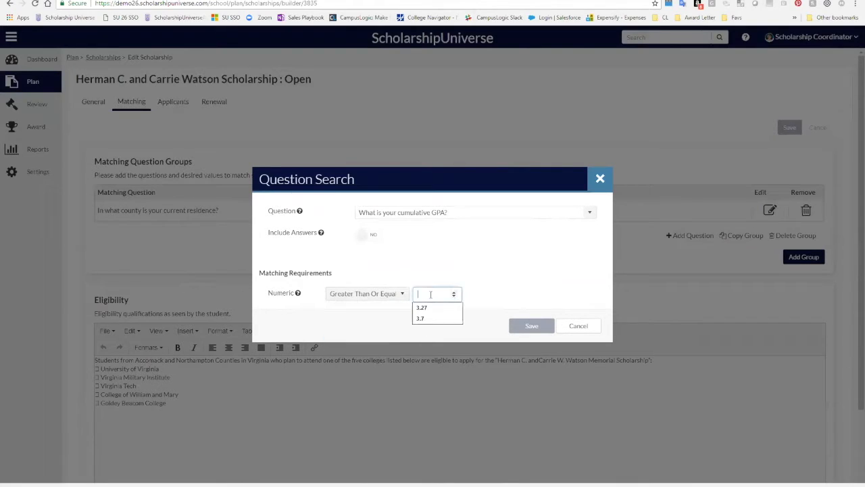
{"action": "type", "text": "3.0"}
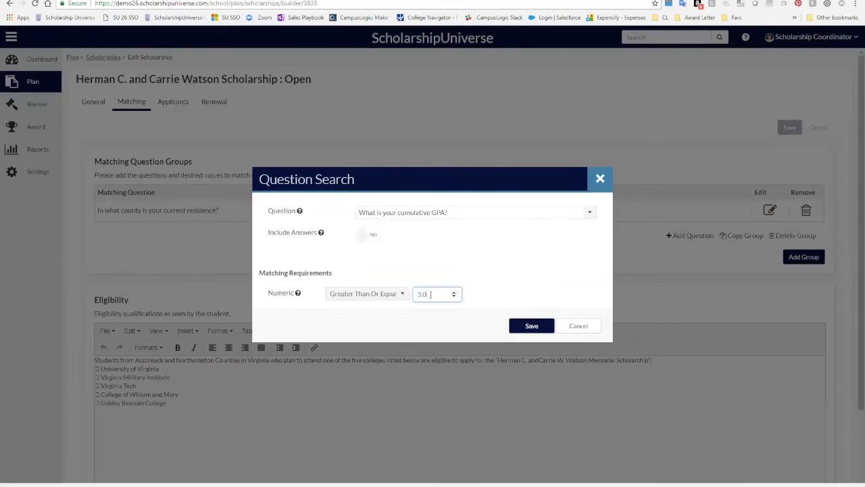
{"action": "left_click", "coordinate": [534, 330]}
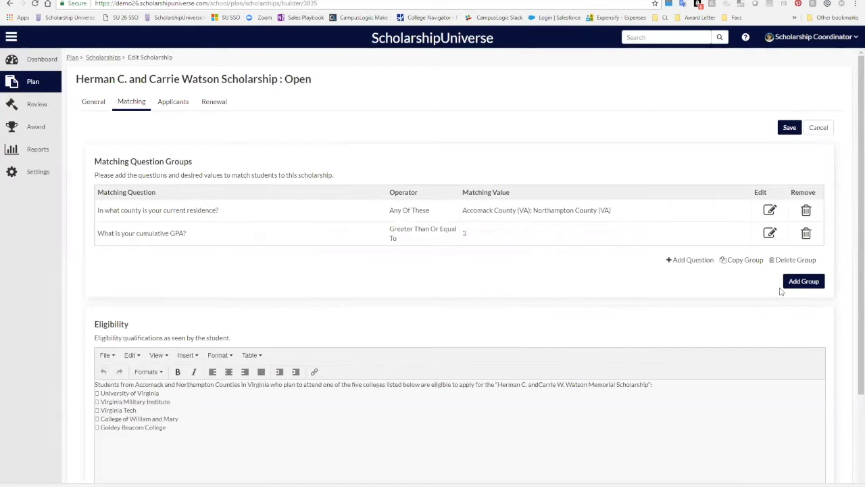
Step: Duplicate the matching question group as an OR alternative and view the eligibility text shown to students
{"action": "left_click", "coordinate": [746, 264]}
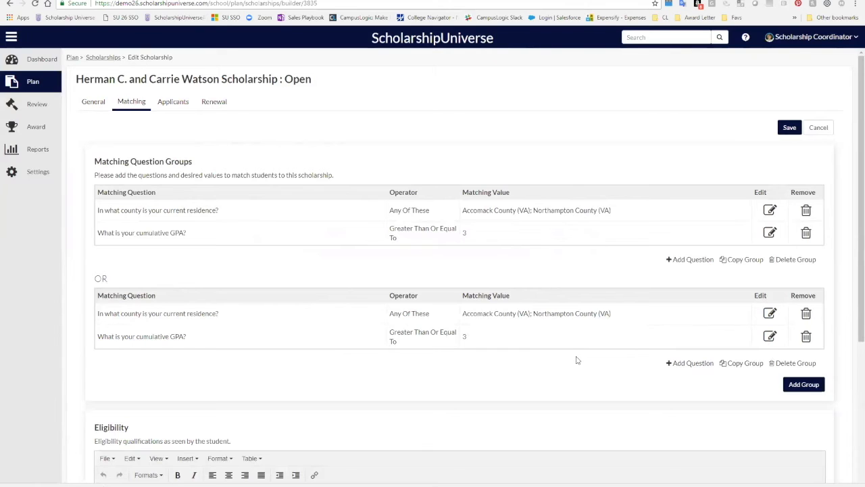
{"action": "scroll", "coordinate": [576, 360], "scroll_direction": "down", "scroll_amount": 2}
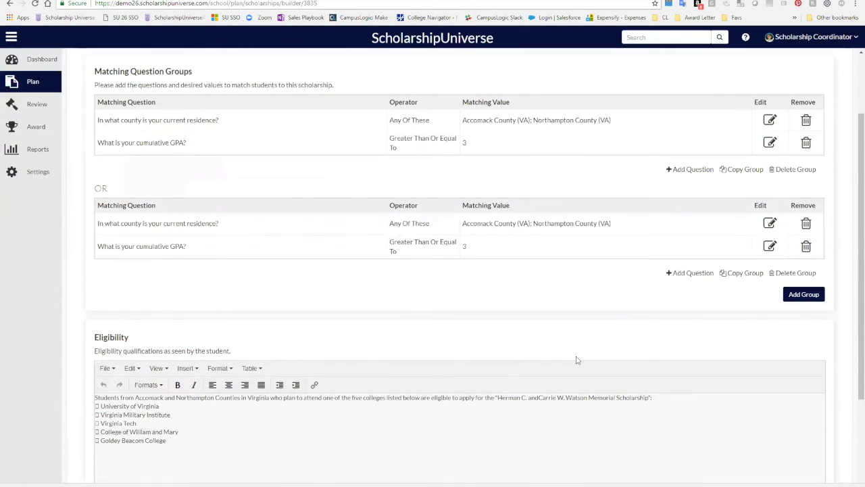
{"action": "scroll", "coordinate": [503, 387], "scroll_direction": "down", "scroll_amount": 2}
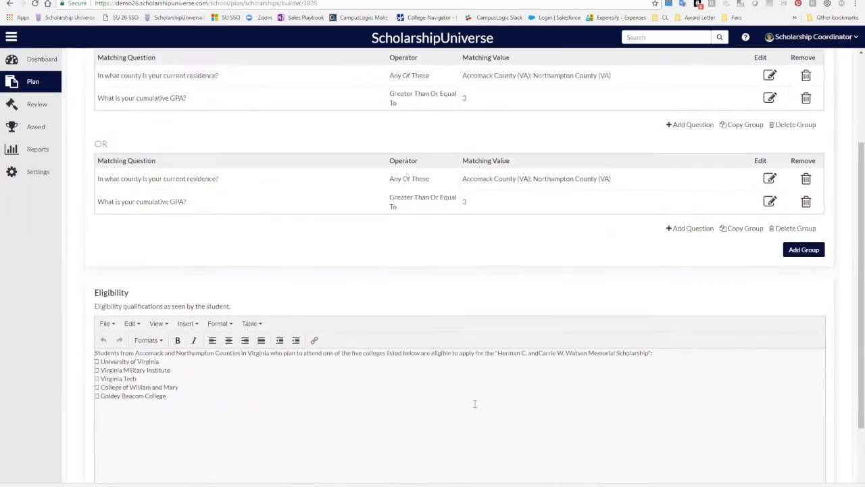
{"action": "scroll", "coordinate": [459, 364], "scroll_direction": "down", "scroll_amount": 1}
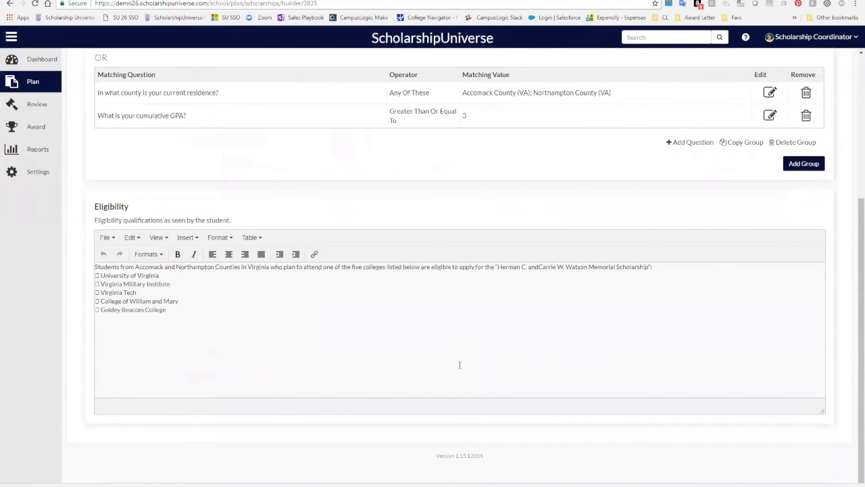